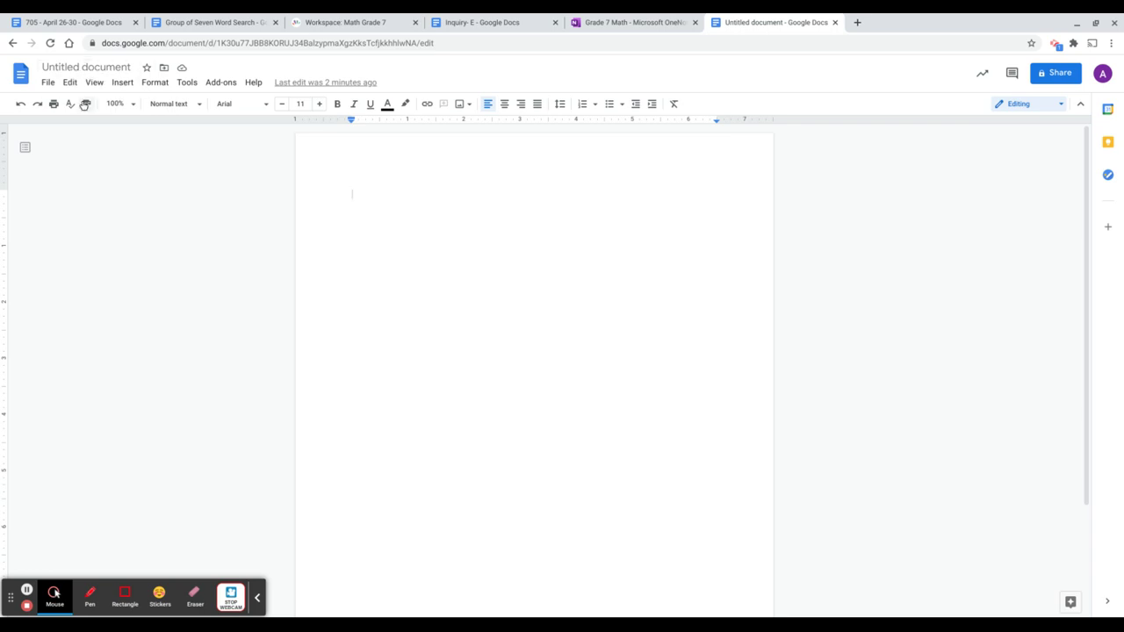
# - Create a new blank drawing from the Insert > Drawing menu
pyautogui.click(125, 84)
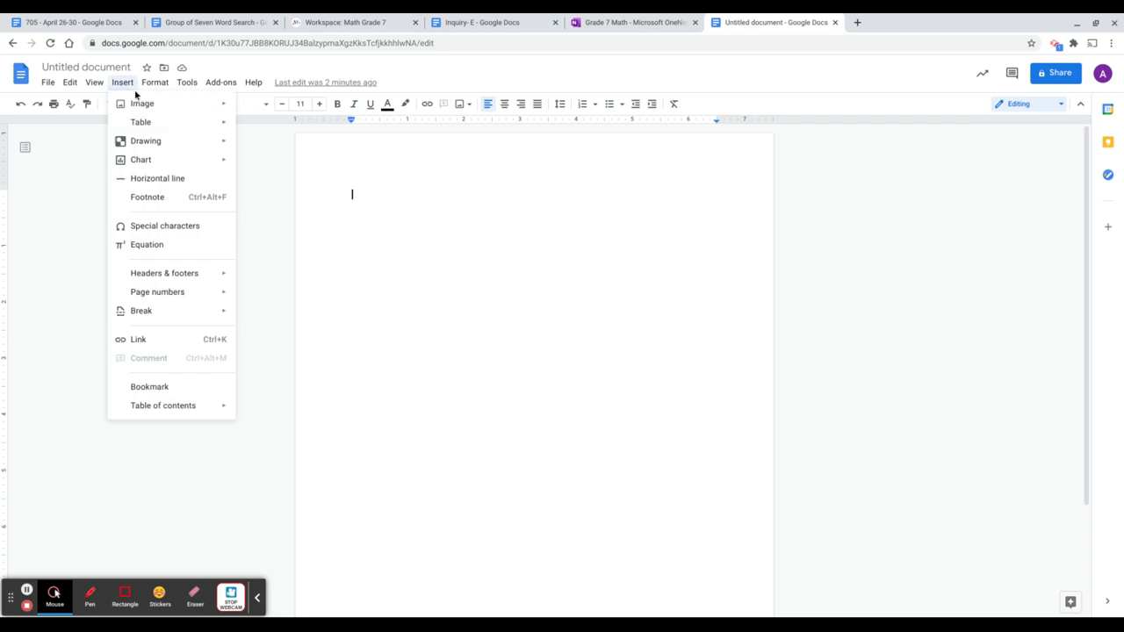
pyautogui.moveTo(154, 151)
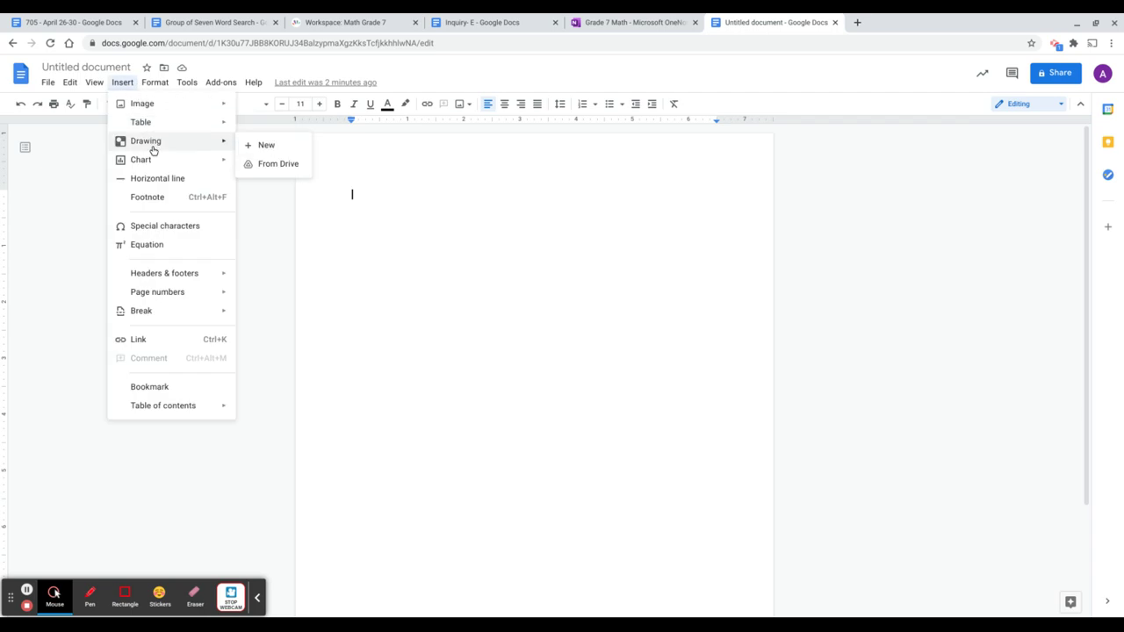
pyautogui.click(261, 146)
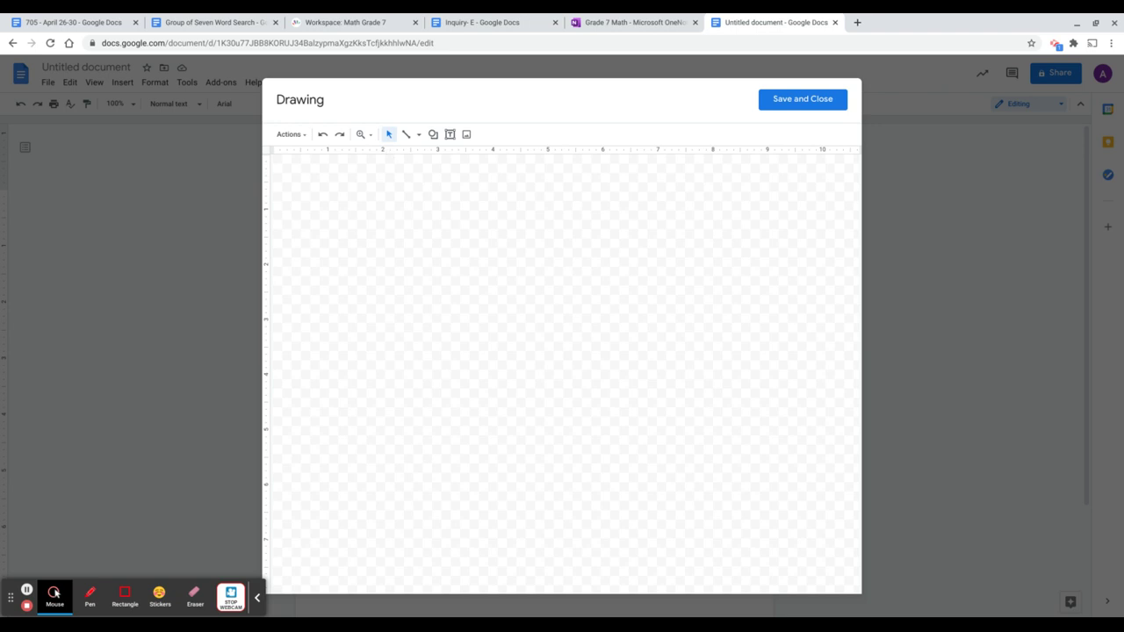
pyautogui.click(407, 136)
pyautogui.moveTo(367, 333); pyautogui.dragTo(593, 336)
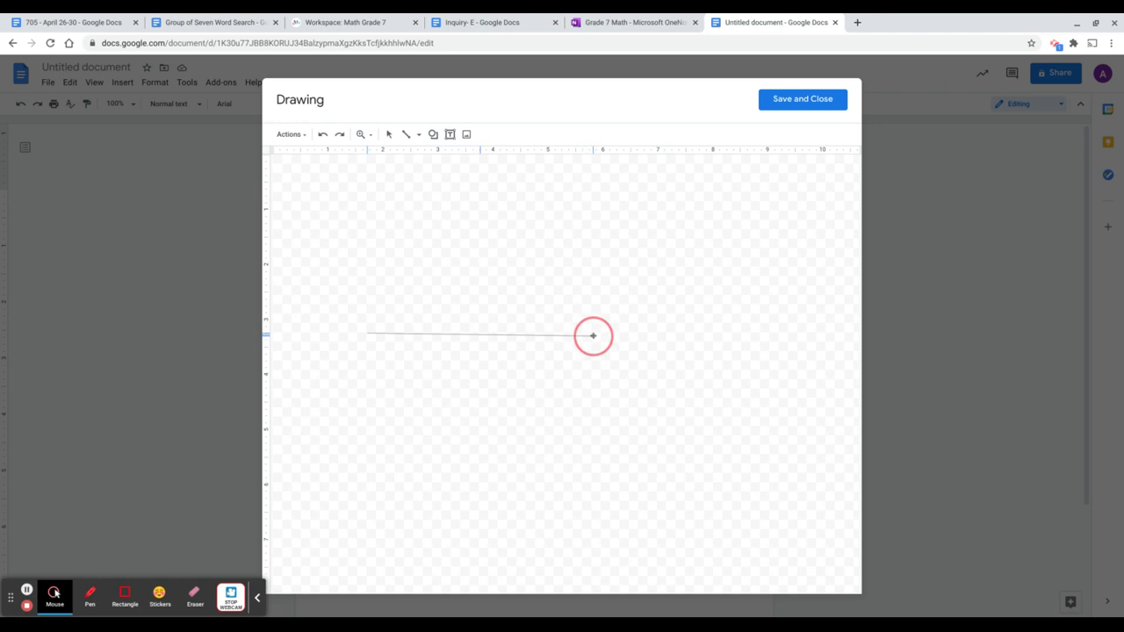
pyautogui.moveTo(593, 336); pyautogui.dragTo(590, 332)
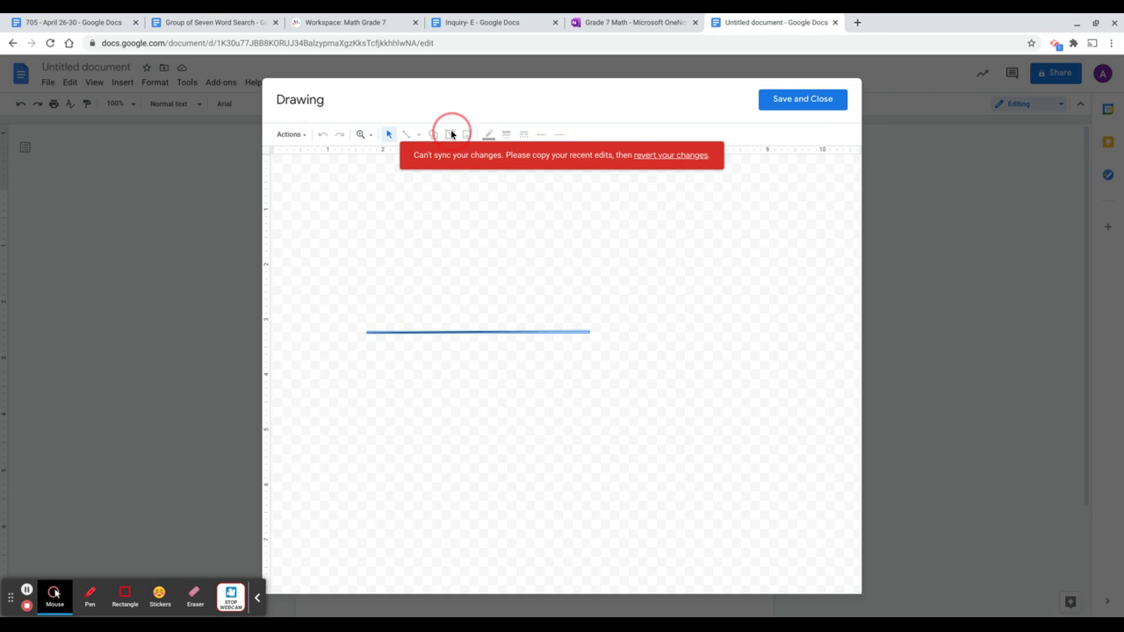
pyautogui.click(665, 155)
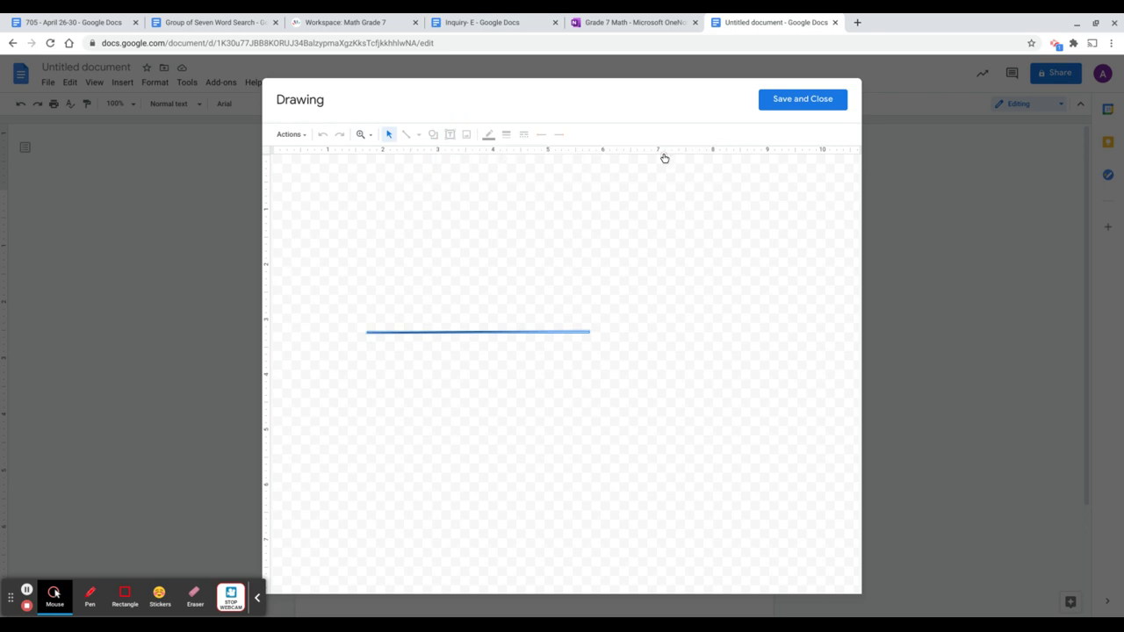
pyautogui.click(450, 135)
# - Add a 'Line 1' text box, draw a horizontal line above it, then a slanted crossing line
pyautogui.moveTo(549, 331); pyautogui.dragTo(630, 360)
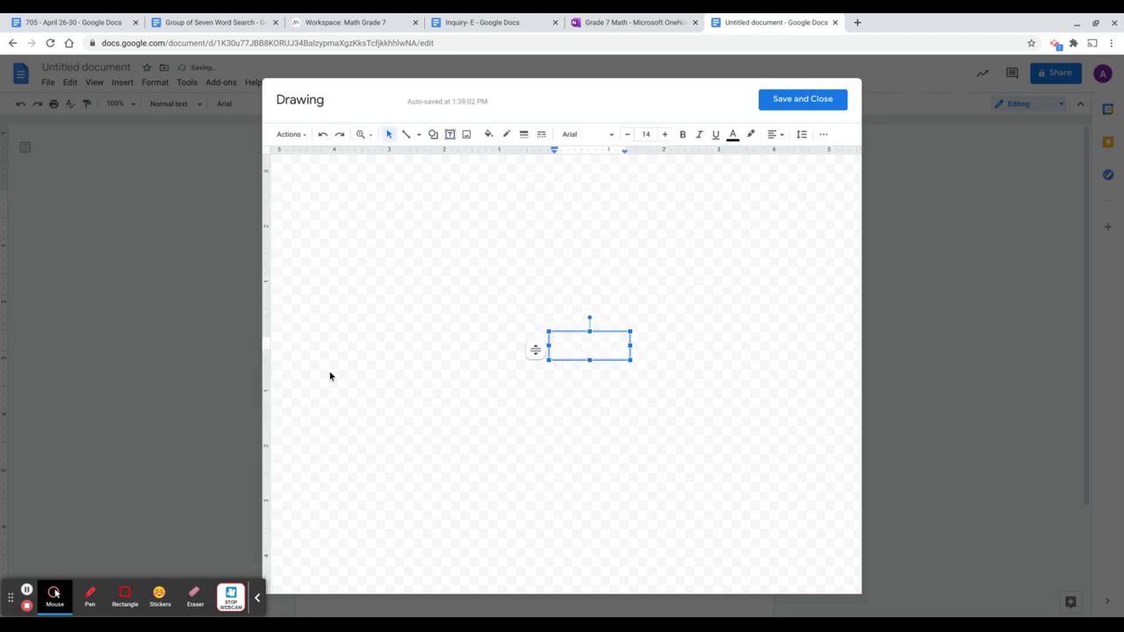
pyautogui.write('Line 1')
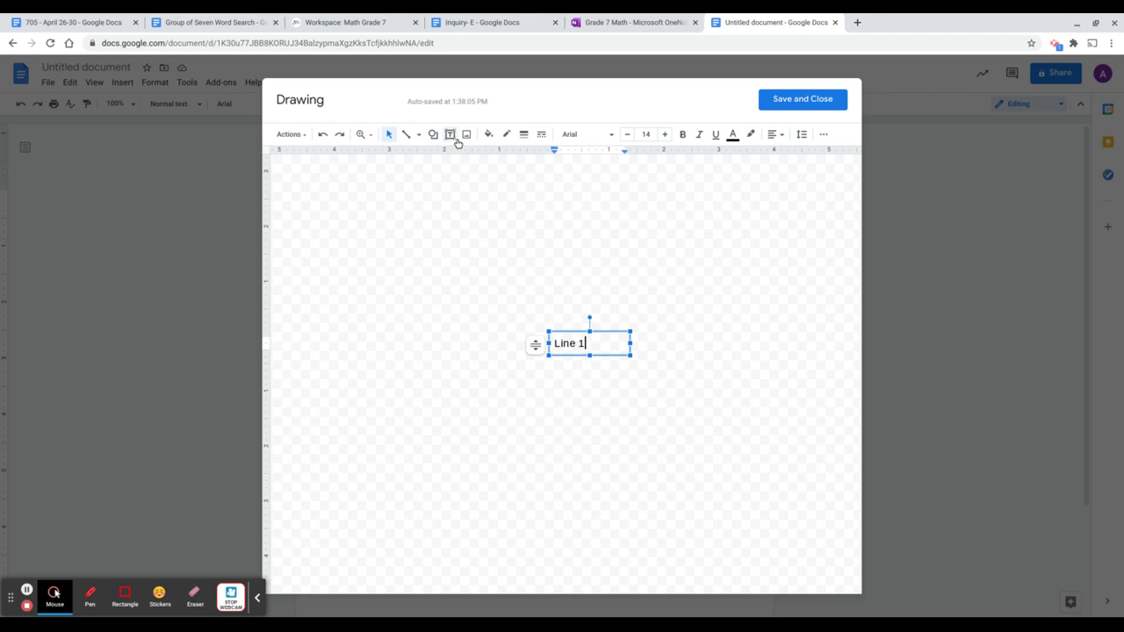
pyautogui.click(405, 135)
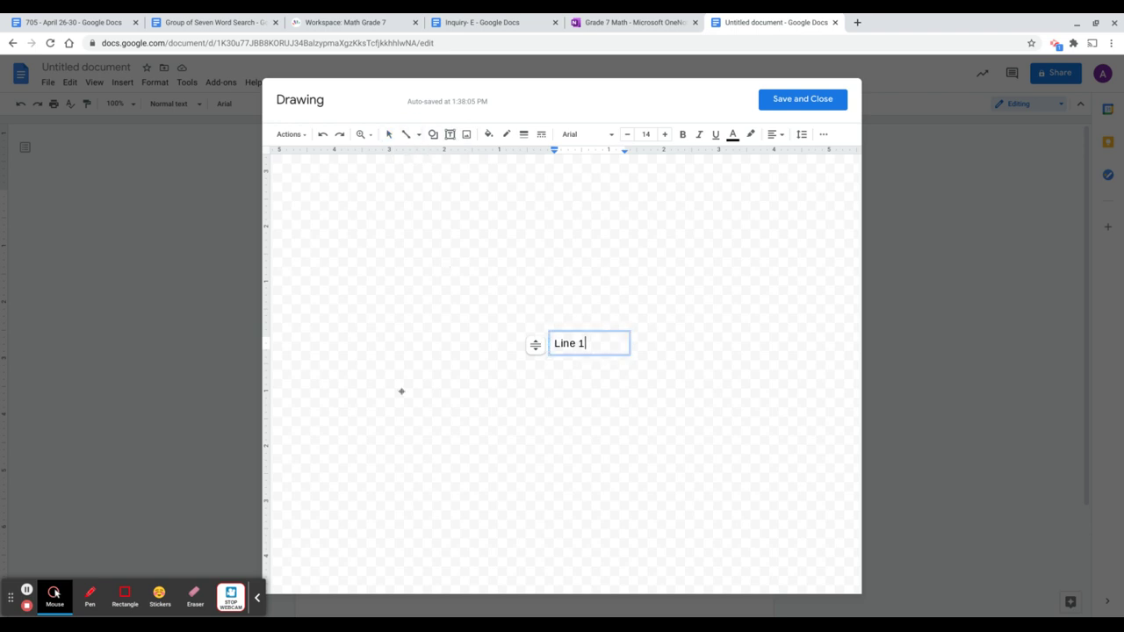
pyautogui.moveTo(327, 318)
pyautogui.mouseDown()
pyautogui.moveTo(585, 311)
pyautogui.moveTo(578, 319)
pyautogui.mouseUp()
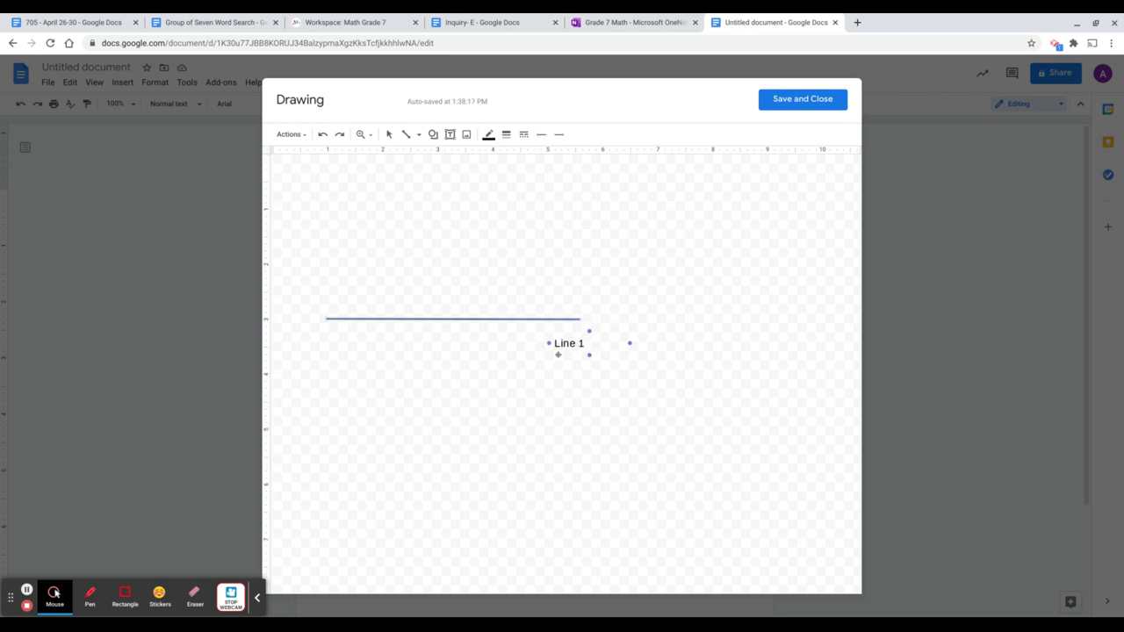
pyautogui.click(534, 306)
pyautogui.moveTo(488, 214); pyautogui.dragTo(401, 380)
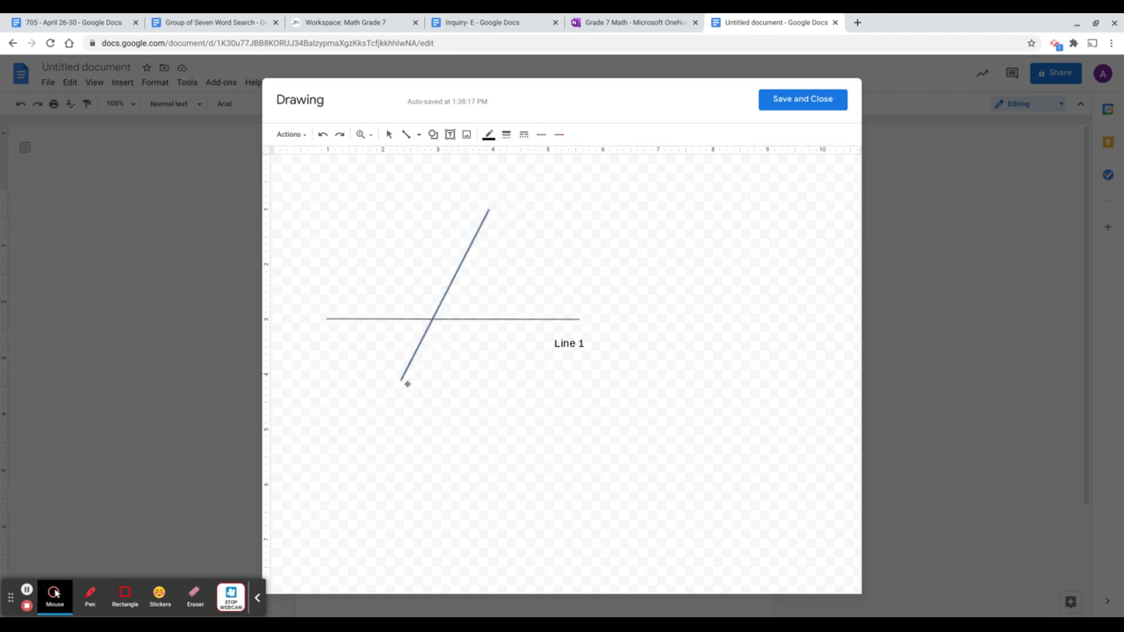
# - Place a 'Line 2' text box at the slanted line's top end and select the Scribble tool
pyautogui.click(450, 134)
pyautogui.moveTo(491, 193); pyautogui.dragTo(587, 219)
pyautogui.write('Line 2')
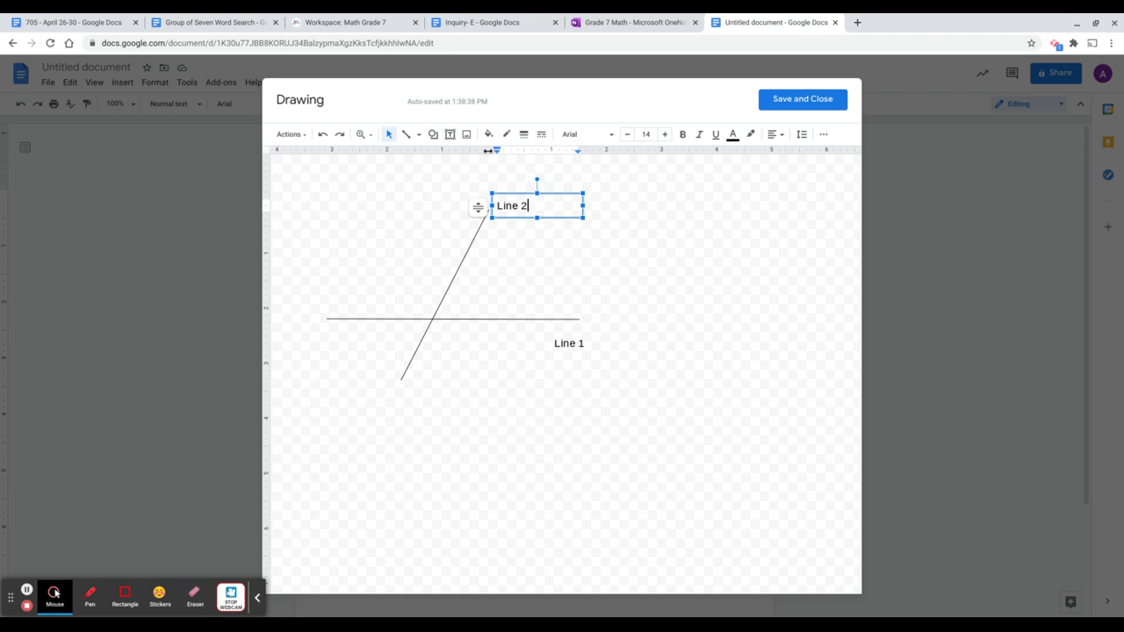
pyautogui.click(420, 136)
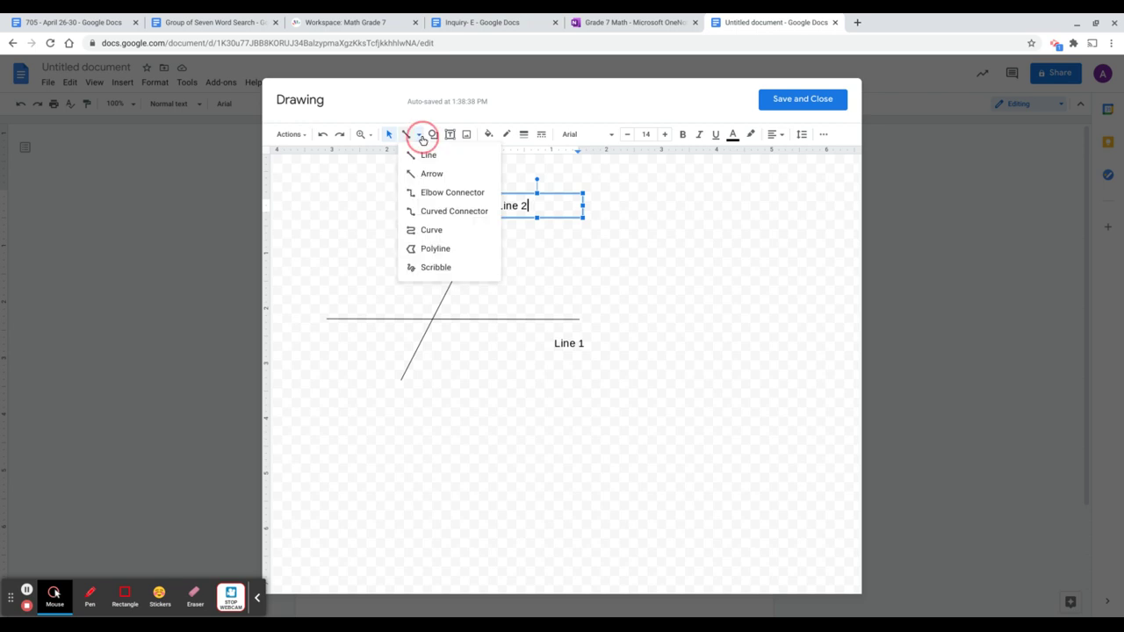
pyautogui.click(430, 269)
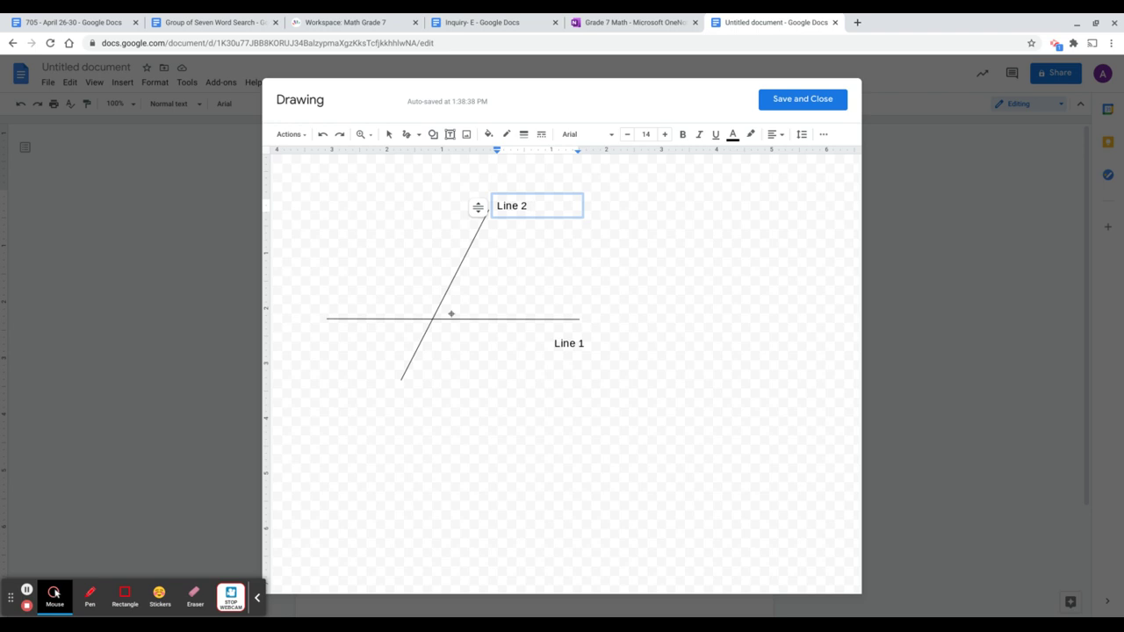
# - Draw a curved arrow down from the intersection and handwrite 'intersect' at its end
pyautogui.click(431, 322)
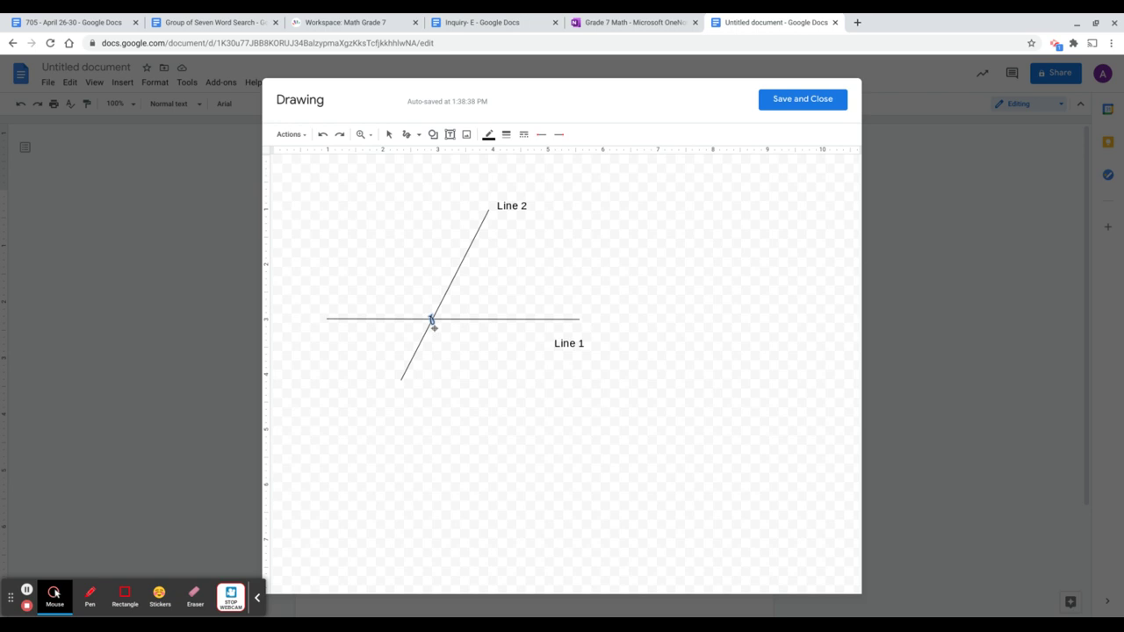
pyautogui.click(437, 342)
pyautogui.doubleClick(470, 387)
pyautogui.moveTo(482, 393)
pyautogui.mouseDown()
pyautogui.moveTo(486, 404)
pyautogui.moveTo(529, 398)
pyautogui.moveTo(529, 409)
pyautogui.moveTo(560, 393)
pyautogui.moveTo(558, 414)
pyautogui.mouseUp()
pyautogui.moveTo(571, 400); pyautogui.dragTo(551, 404)
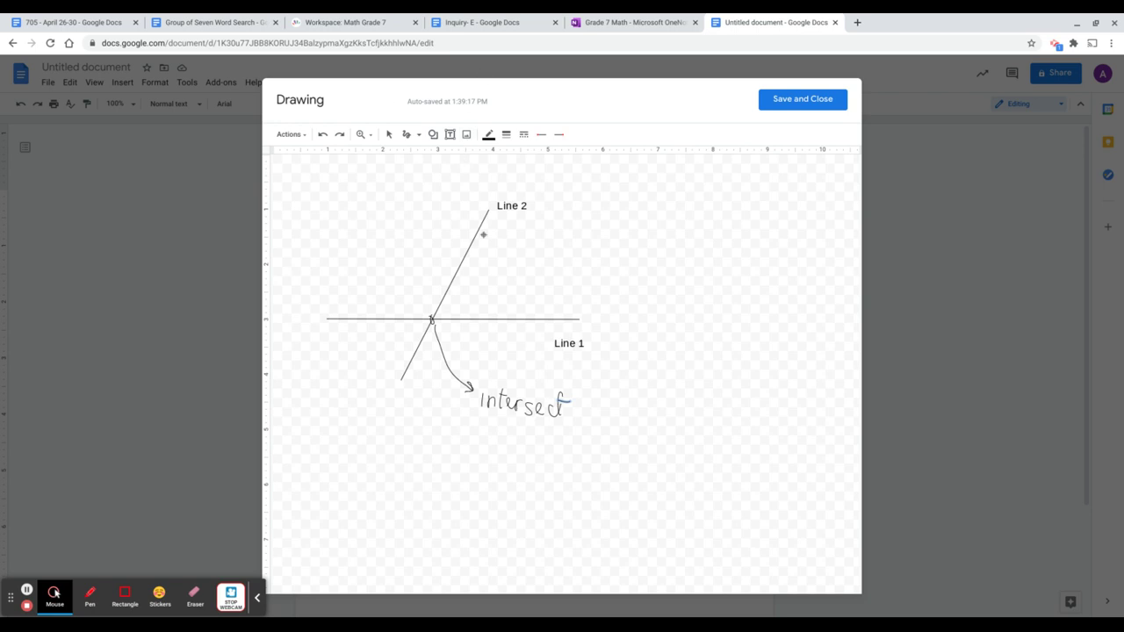
# - Search images for 'protractor png' and insert the first half-circle protractor result
pyautogui.click(465, 137)
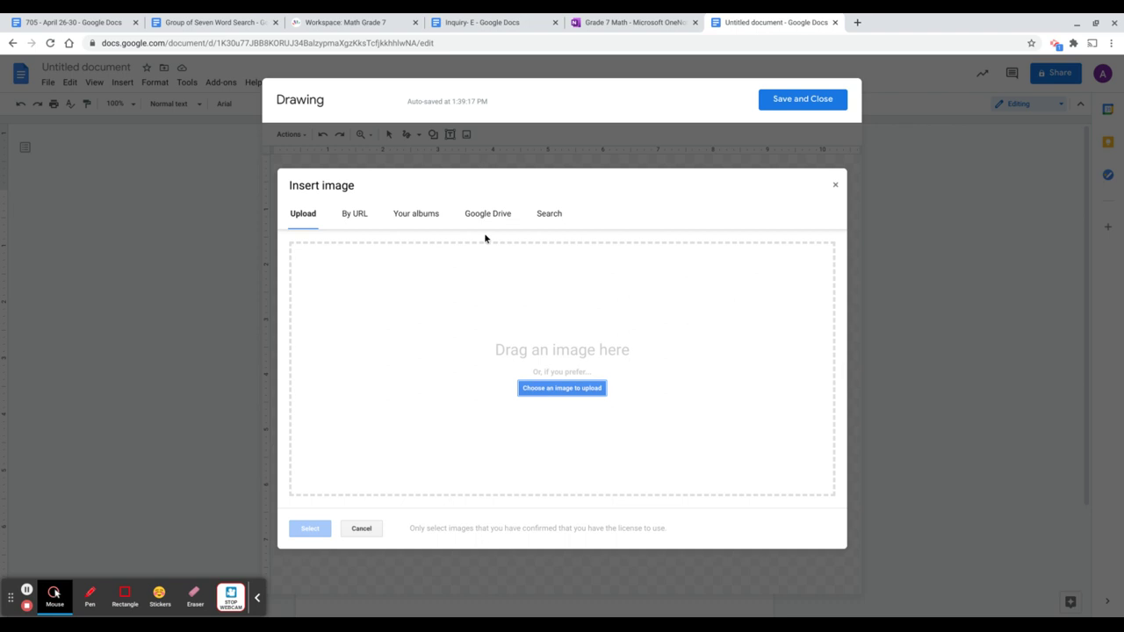
pyautogui.click(546, 217)
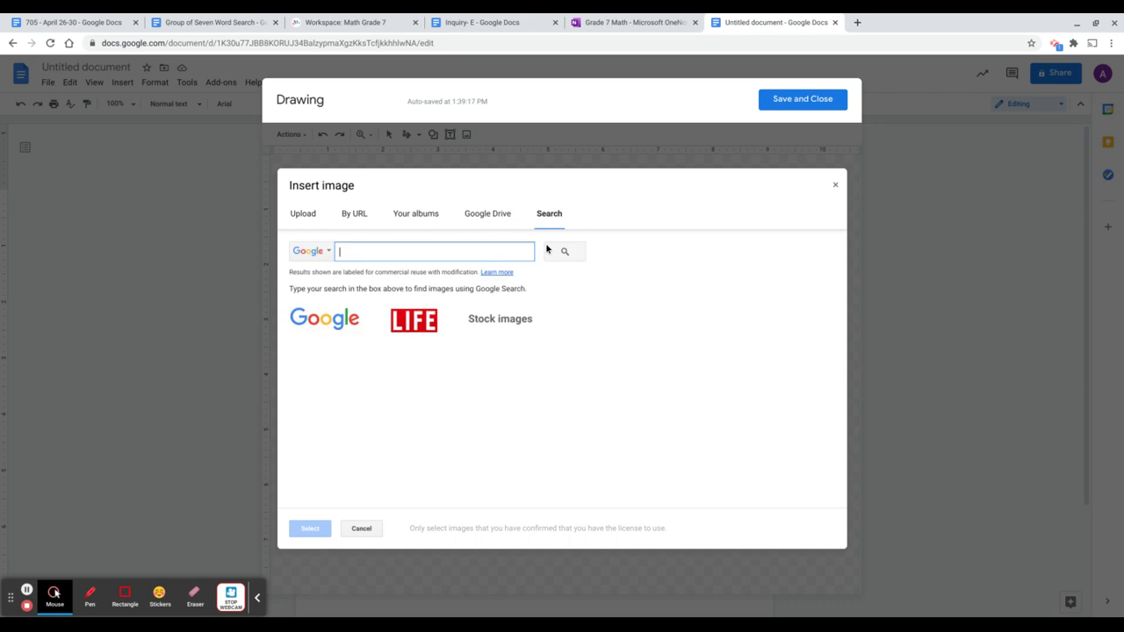
pyautogui.write('protractor')
pyautogui.write('ng')
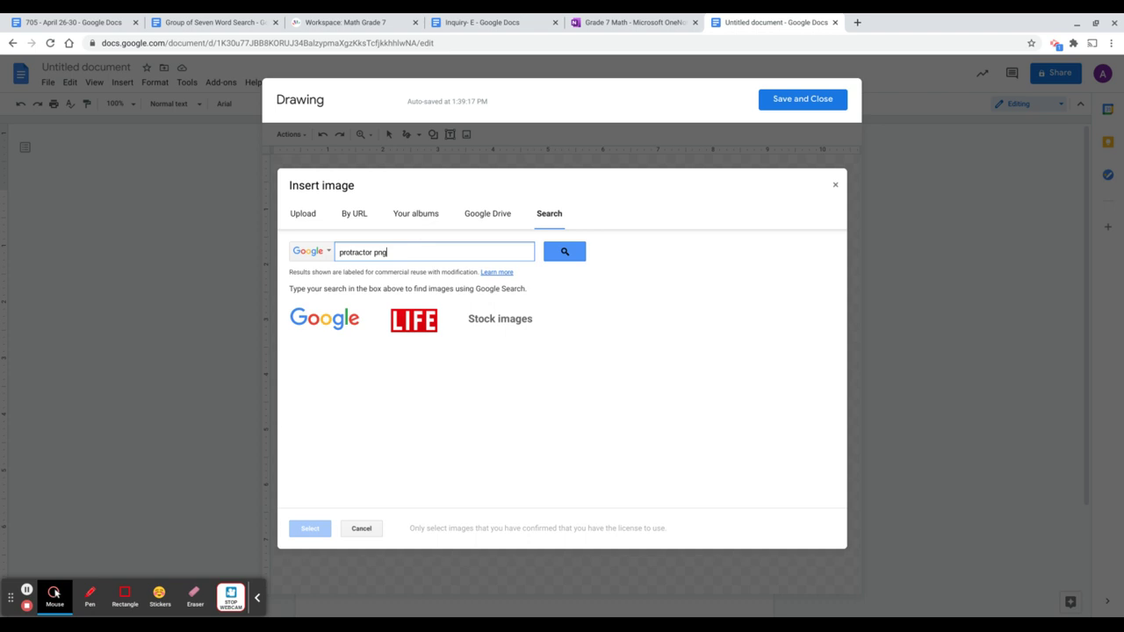
pyautogui.click(564, 252)
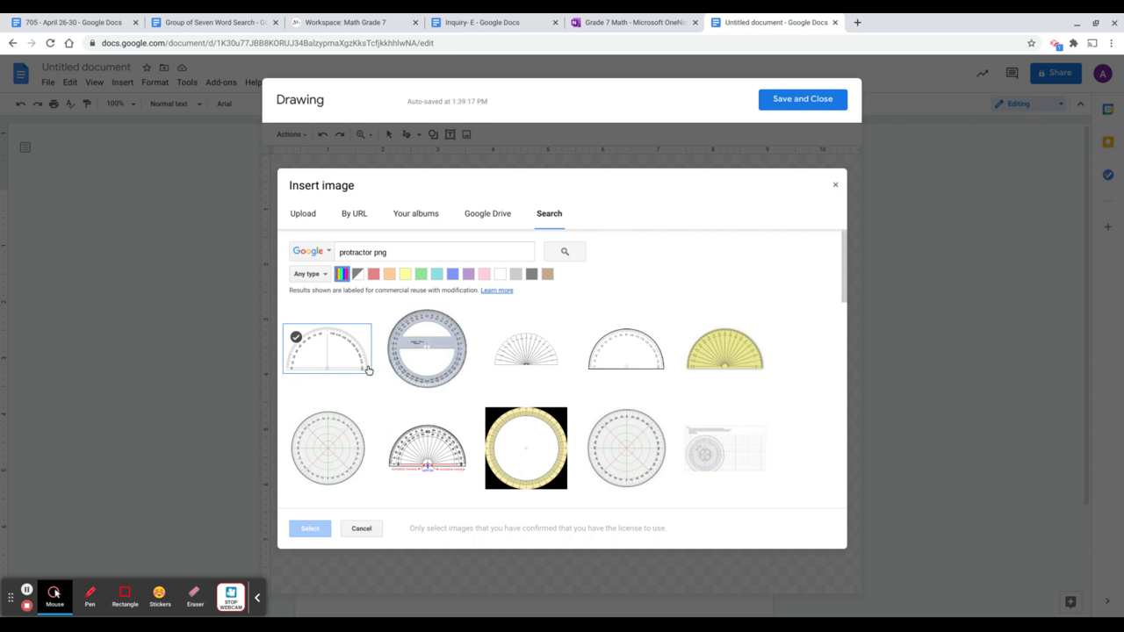
pyautogui.click(323, 360)
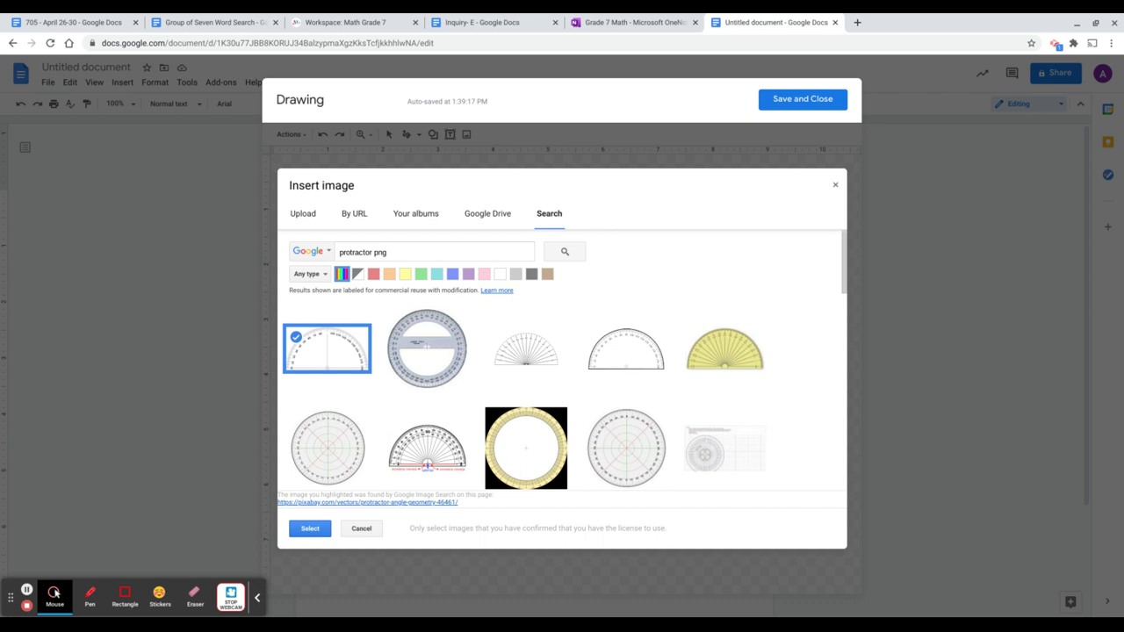
pyautogui.click(309, 528)
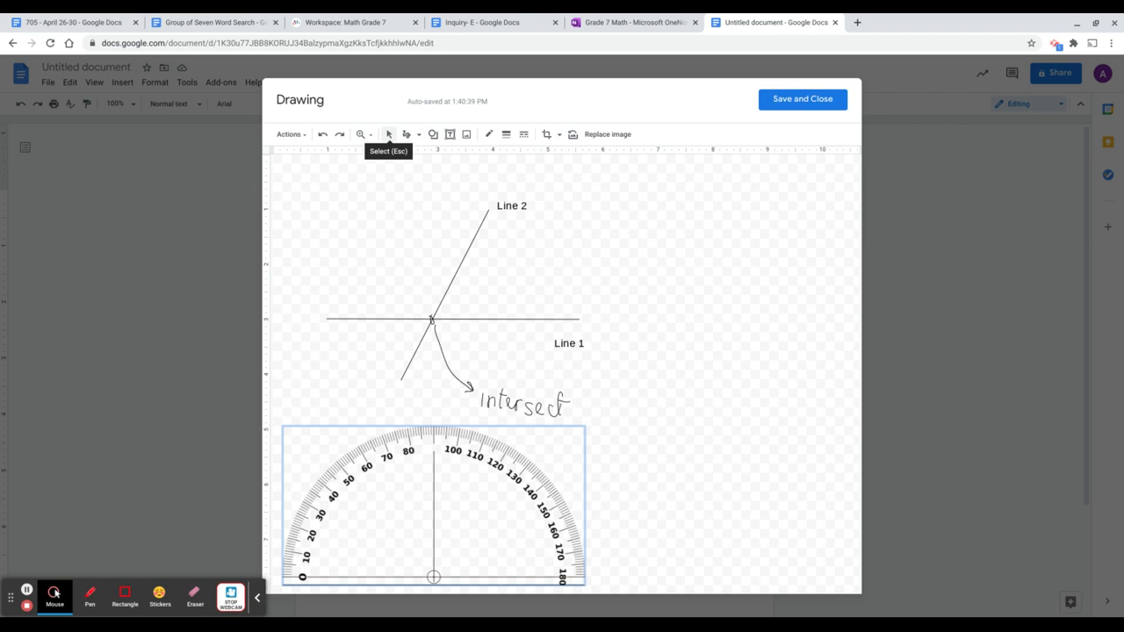
# - Shrink the protractor image by its corner and move it onto the lines' intersection
pyautogui.click(389, 134)
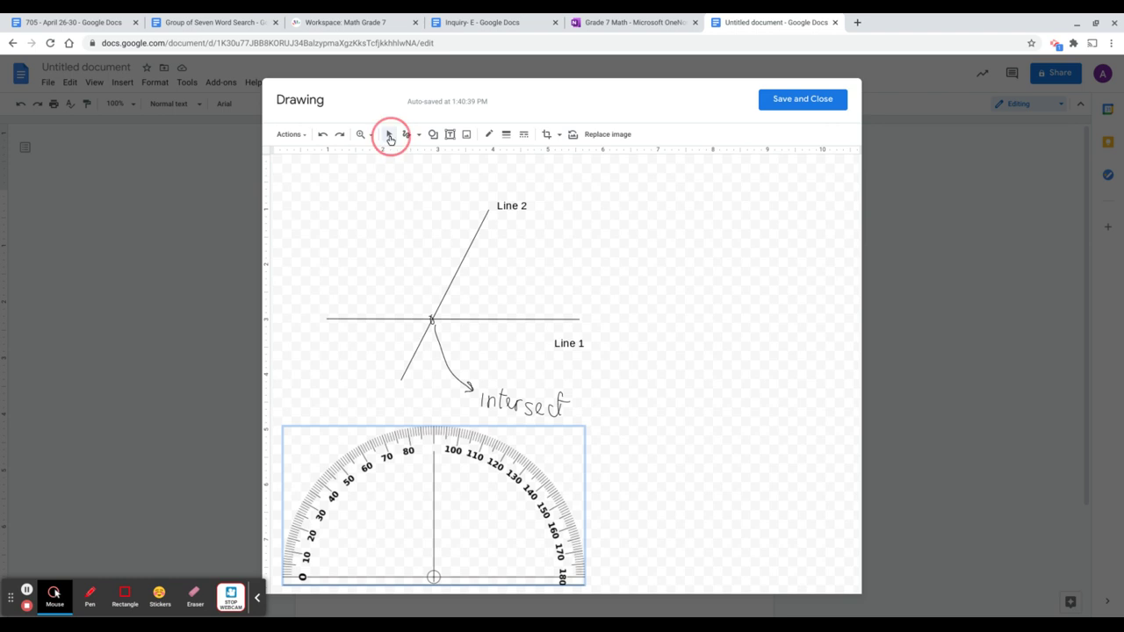
pyautogui.moveTo(587, 428); pyautogui.dragTo(465, 558)
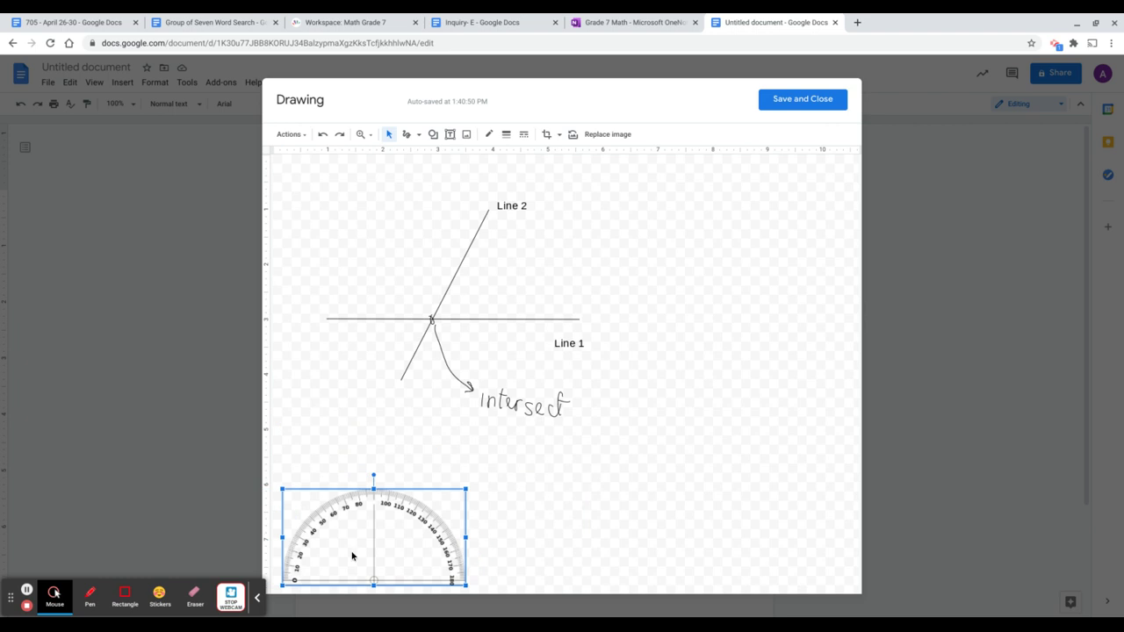
pyautogui.moveTo(359, 560); pyautogui.dragTo(424, 301)
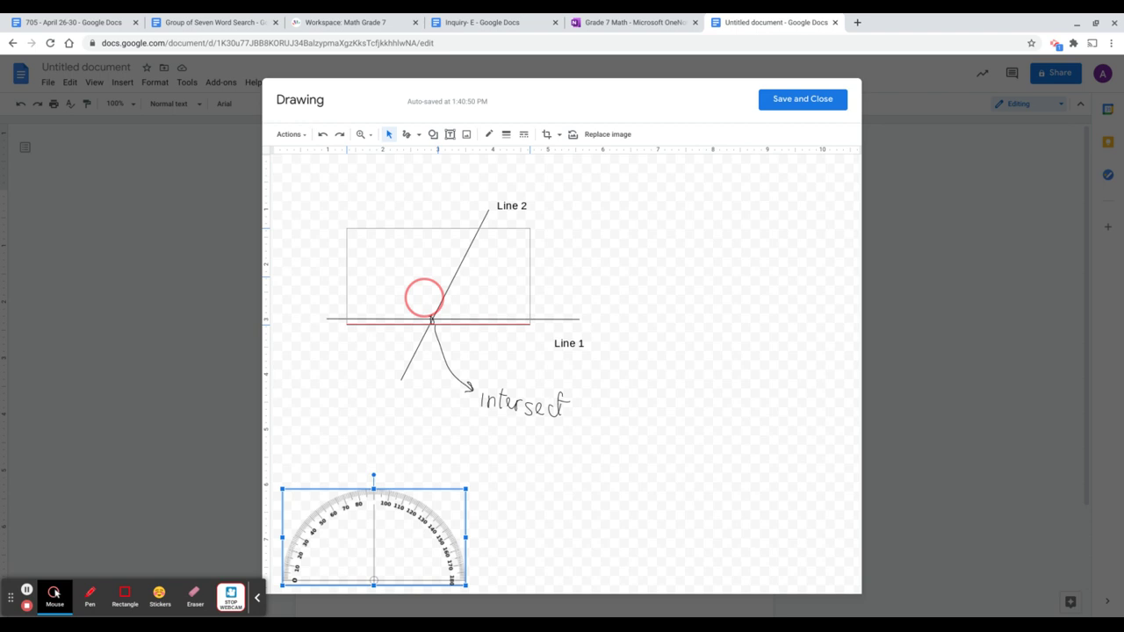
pyautogui.moveTo(424, 299); pyautogui.dragTo(425, 301)
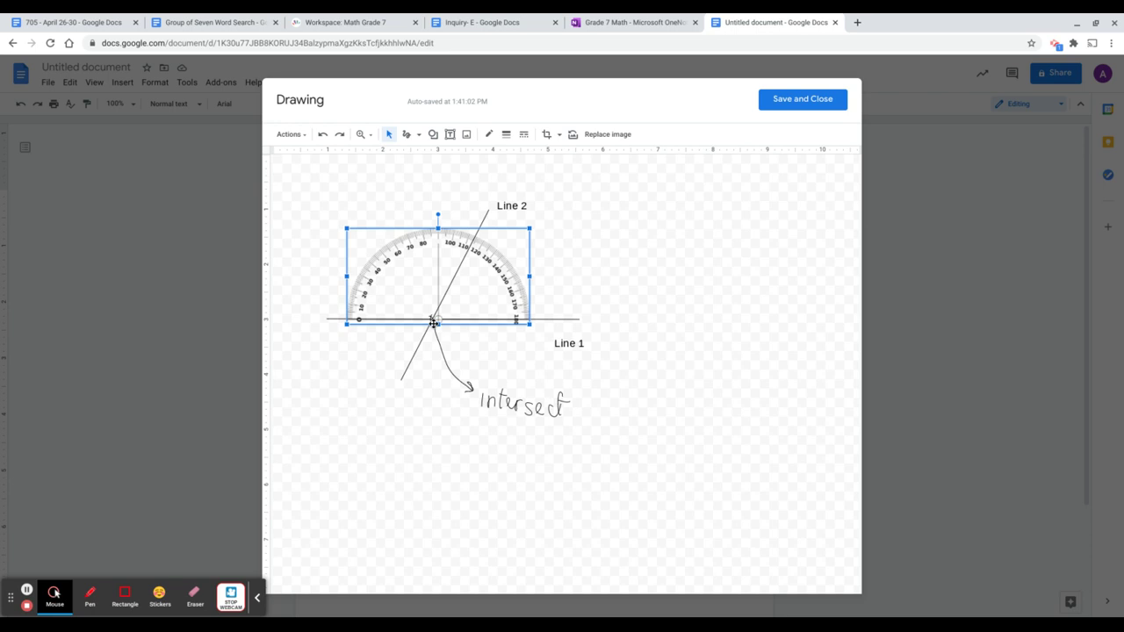
# - Zoom in and nudge the protractor left so its centre mark sits on the intersection
pyautogui.scroll(5, 432, 321)
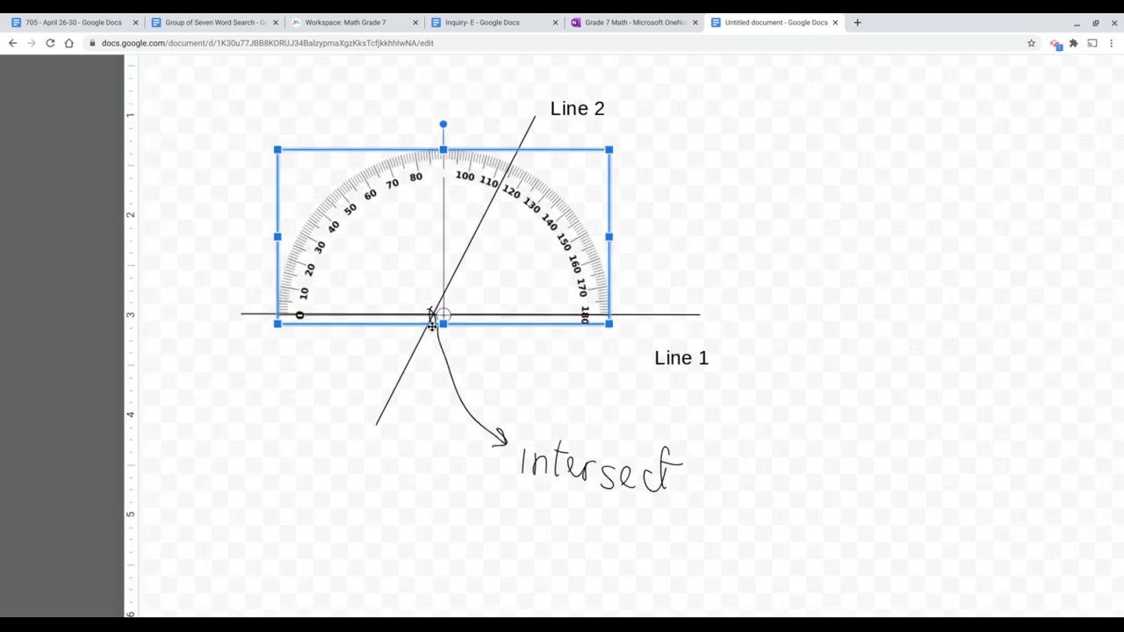
pyautogui.scroll(4, 433, 325)
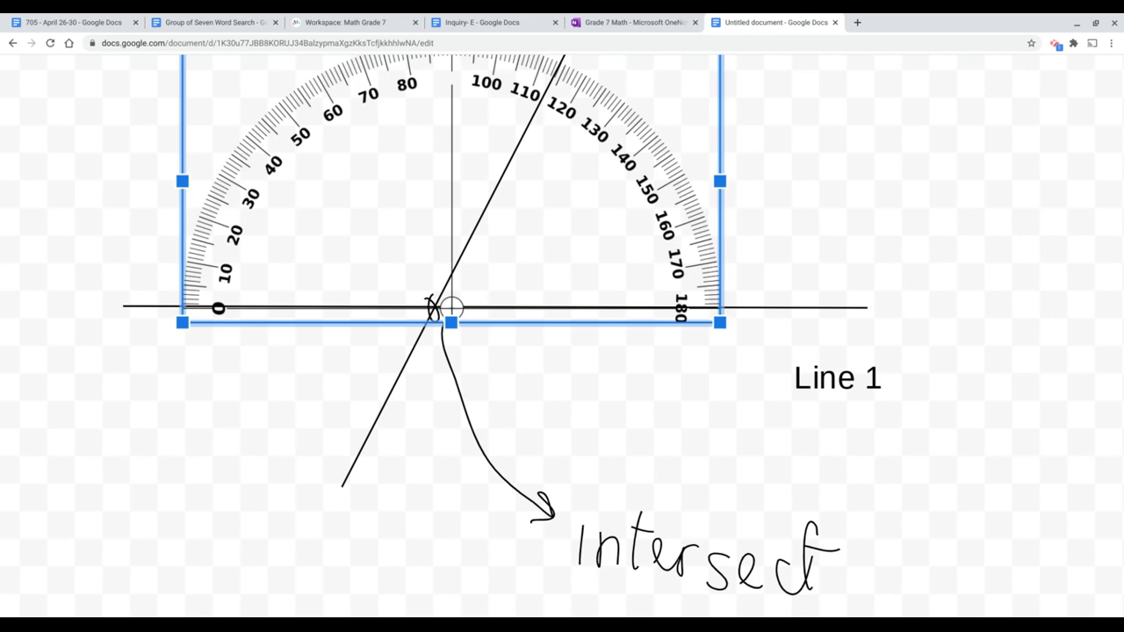
pyautogui.scroll(2, 432, 325)
pyautogui.scroll(2, 432, 325)
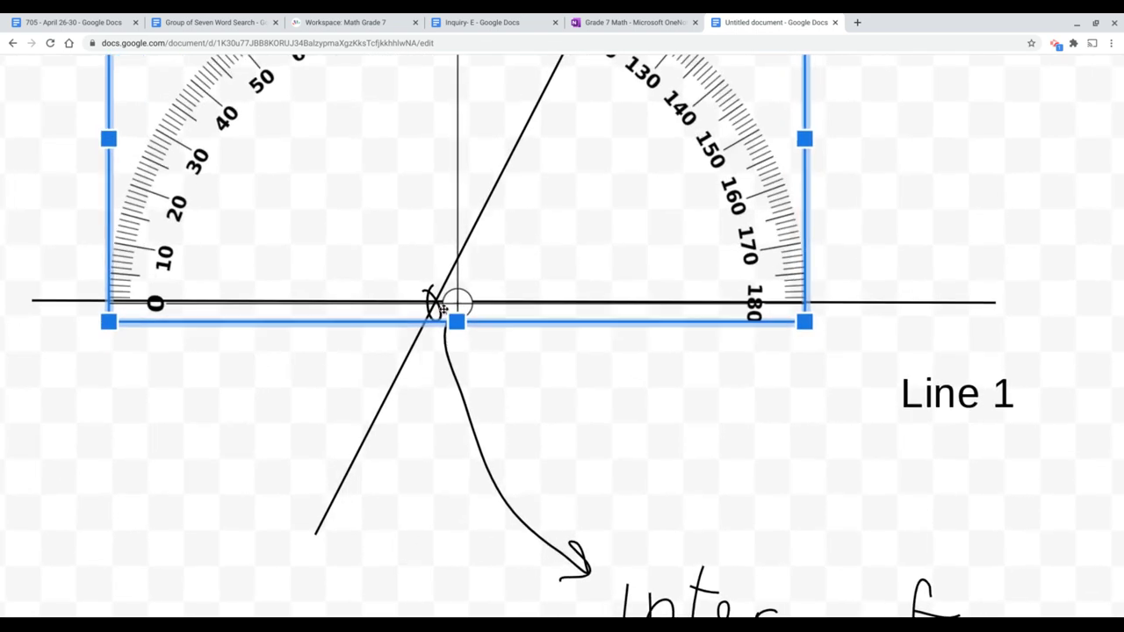
pyautogui.moveTo(483, 289); pyautogui.dragTo(465, 288)
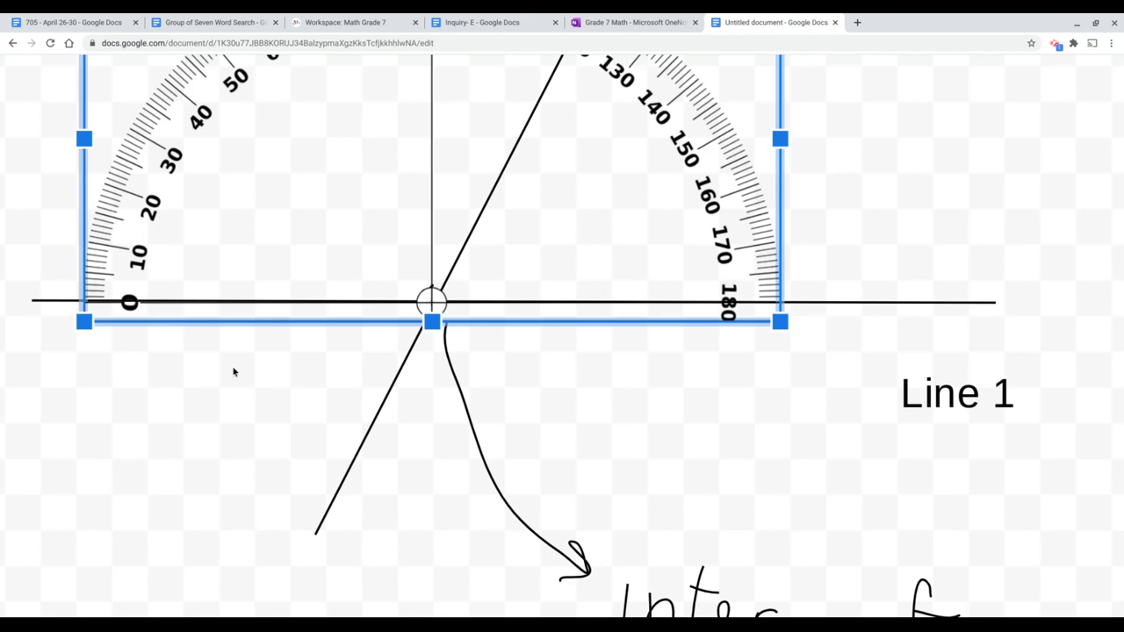
pyautogui.scroll(4, 234, 372)
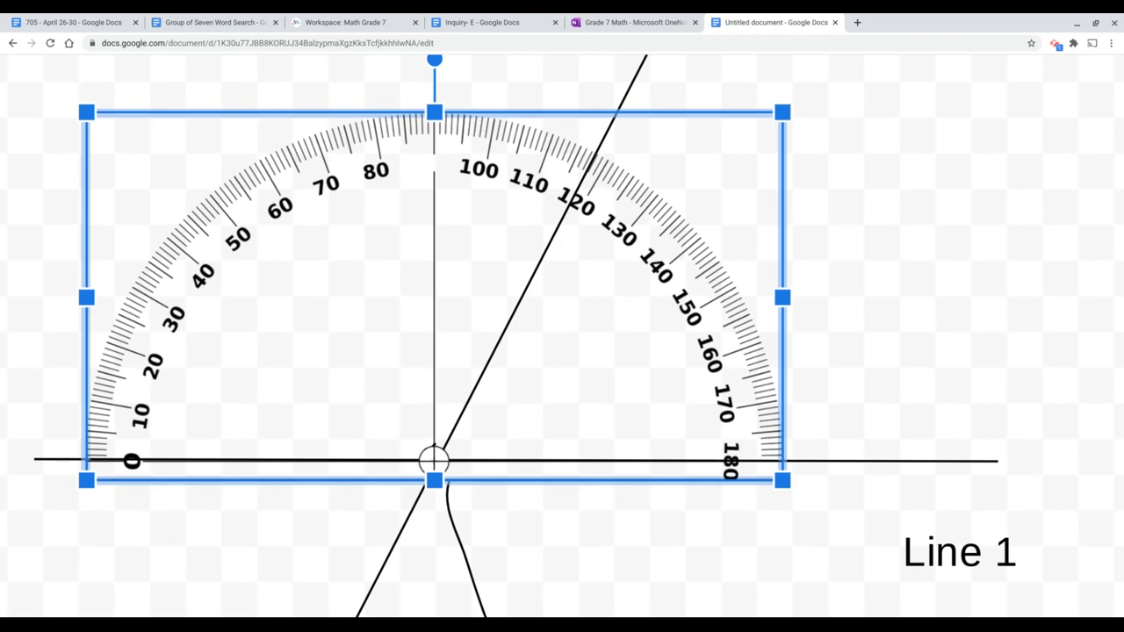